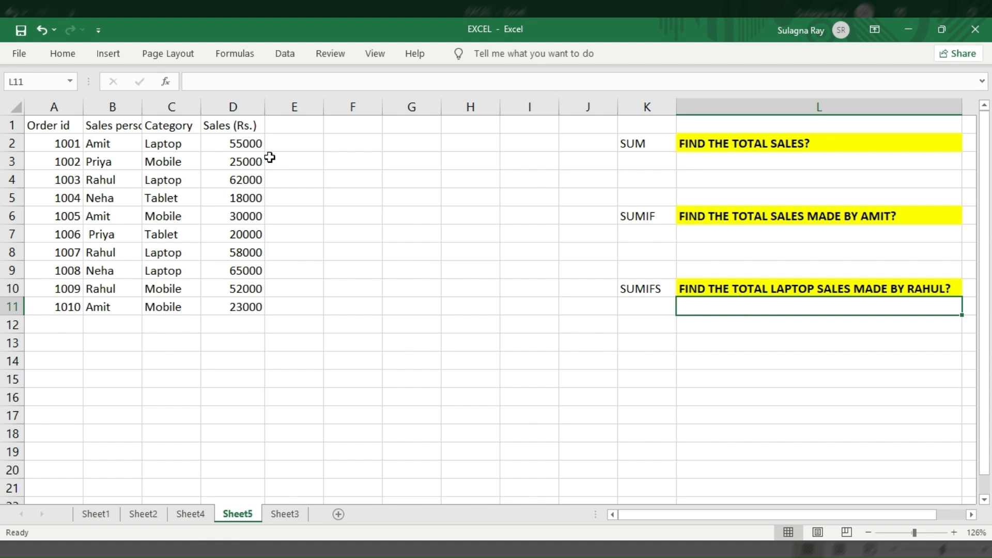
Autofit column B so the Sales person header fits
double_click(142, 109)
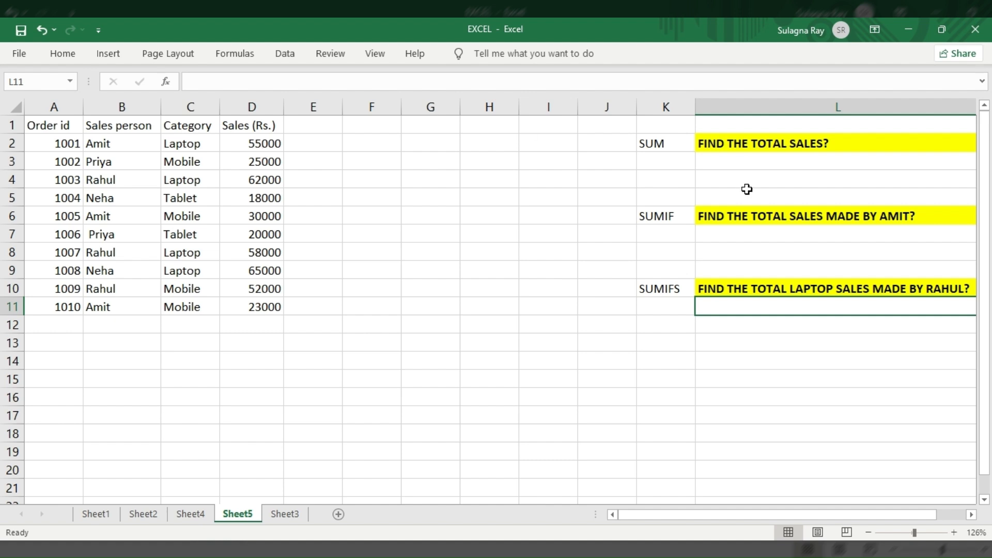
Enter a formula in L3 that totals all sales with SUM over D2:D11
click(728, 160)
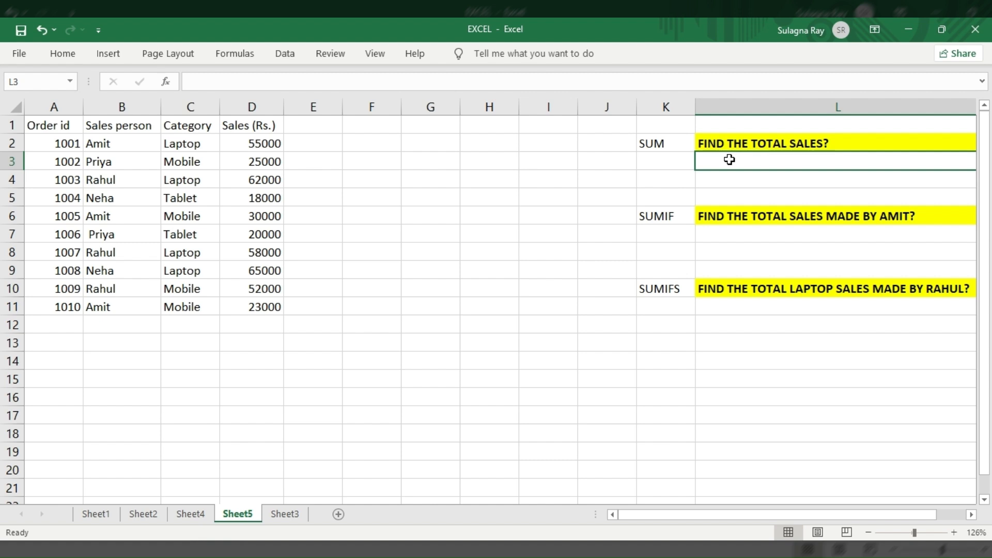
text(=SUM)
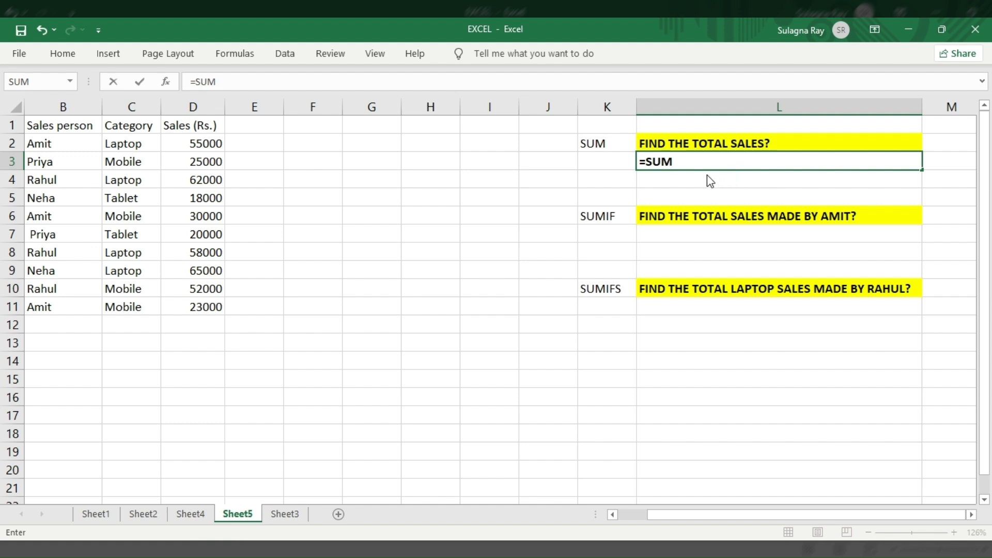
text(()
drag(194, 143, 202, 302)
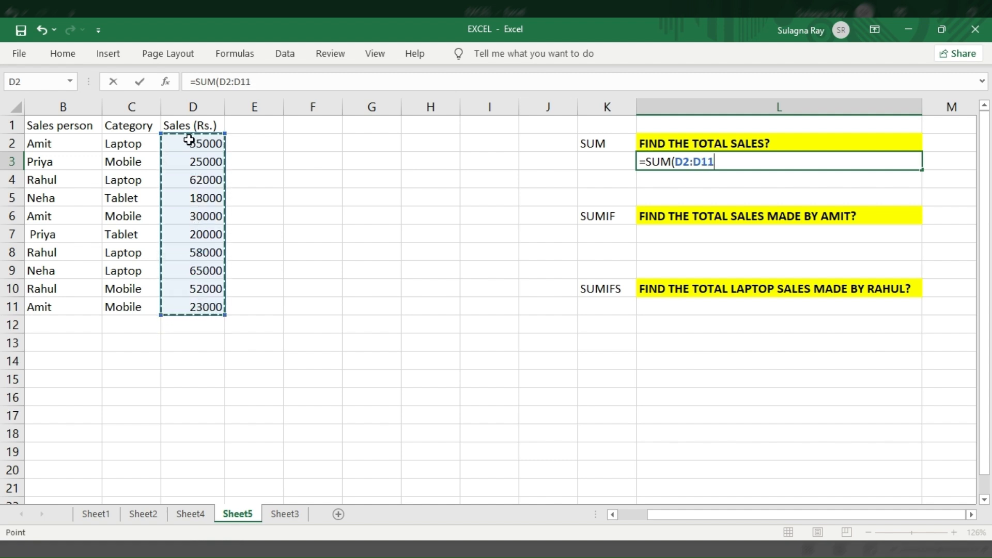
text())
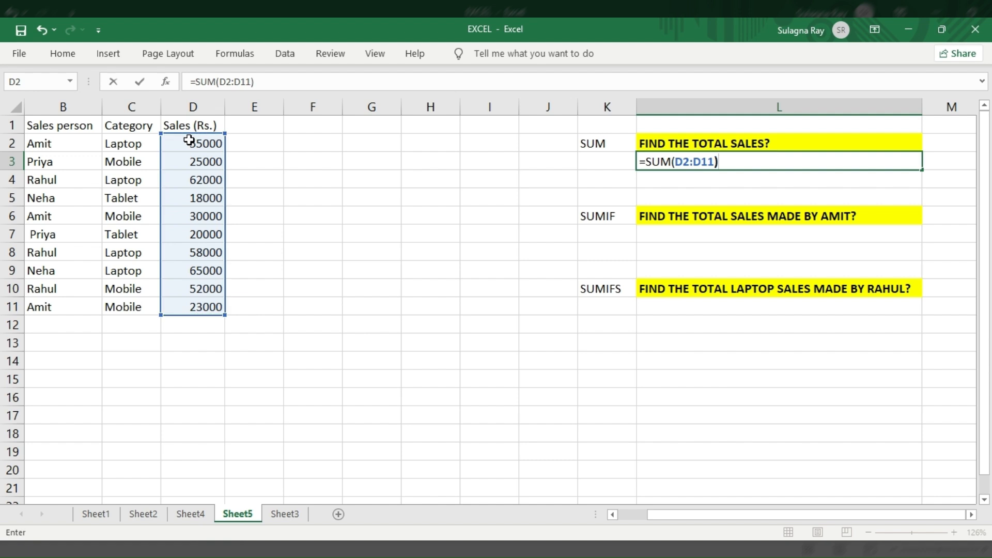
key(Return)
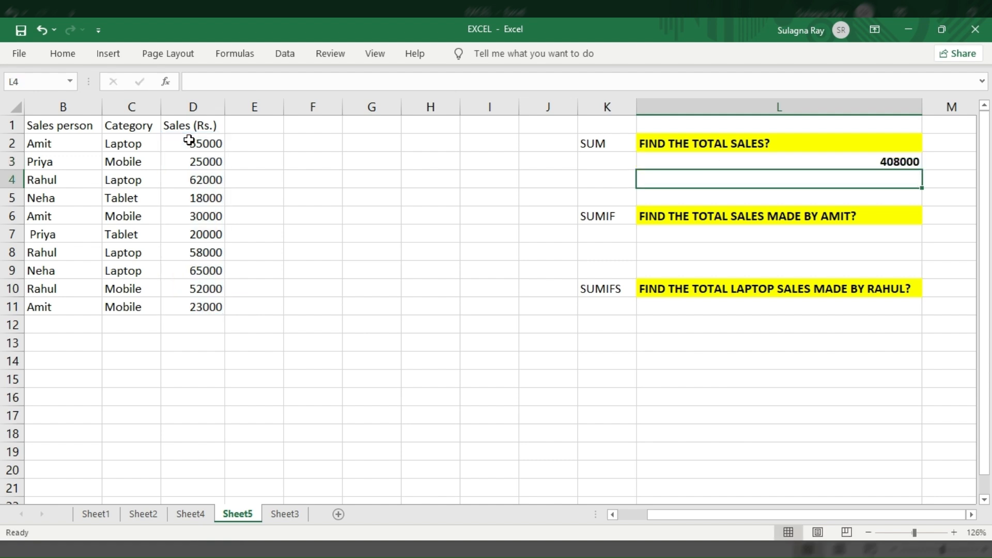
Start a SUMIF formula in L7 using sales persons B2:B11 with the criterion "AMIT"
click(664, 165)
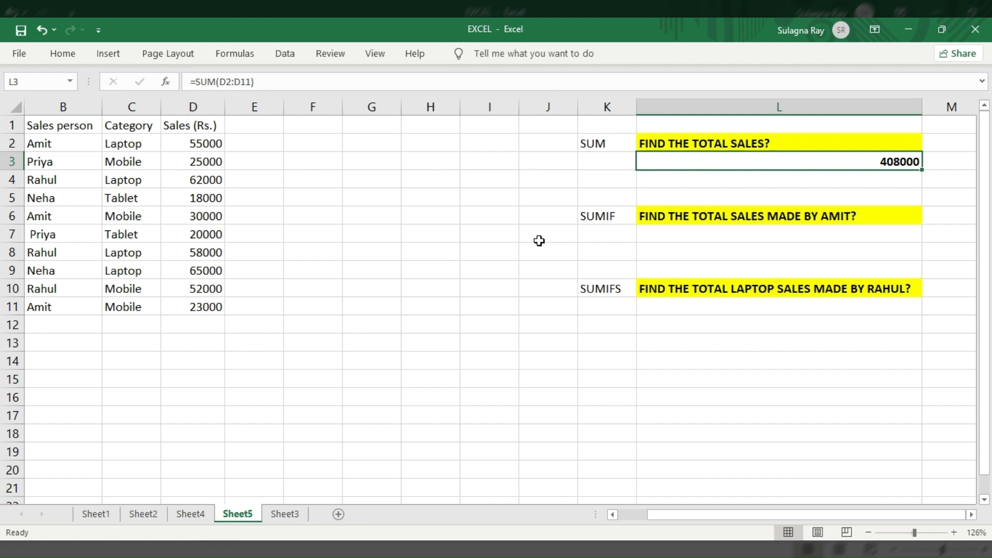
scroll(538, 239, left, 1)
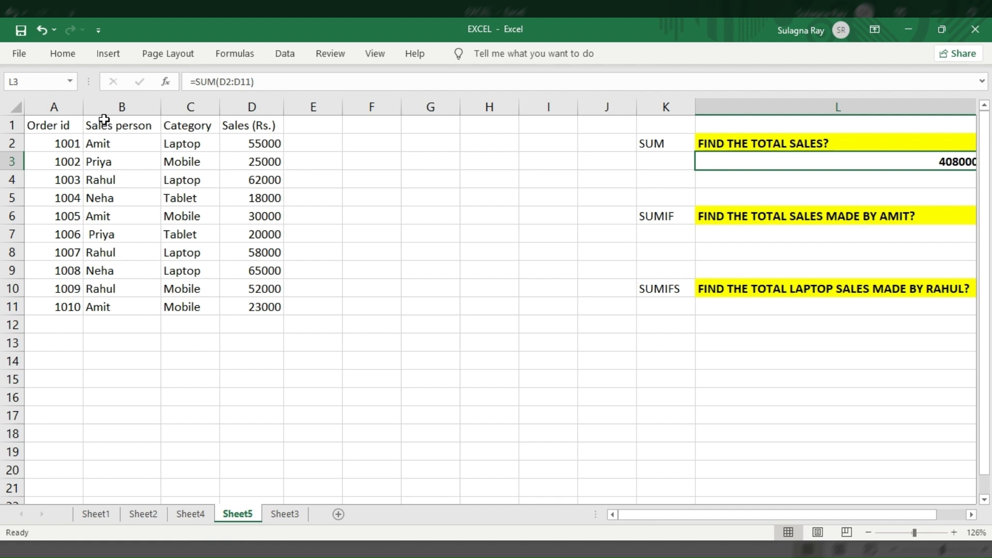
click(783, 232)
text(=)
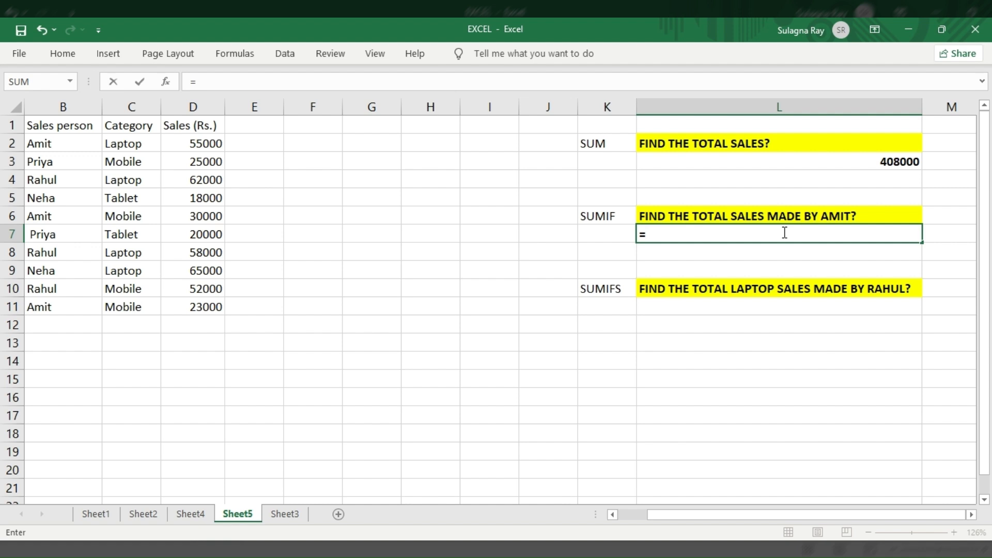
text(SUMIF()
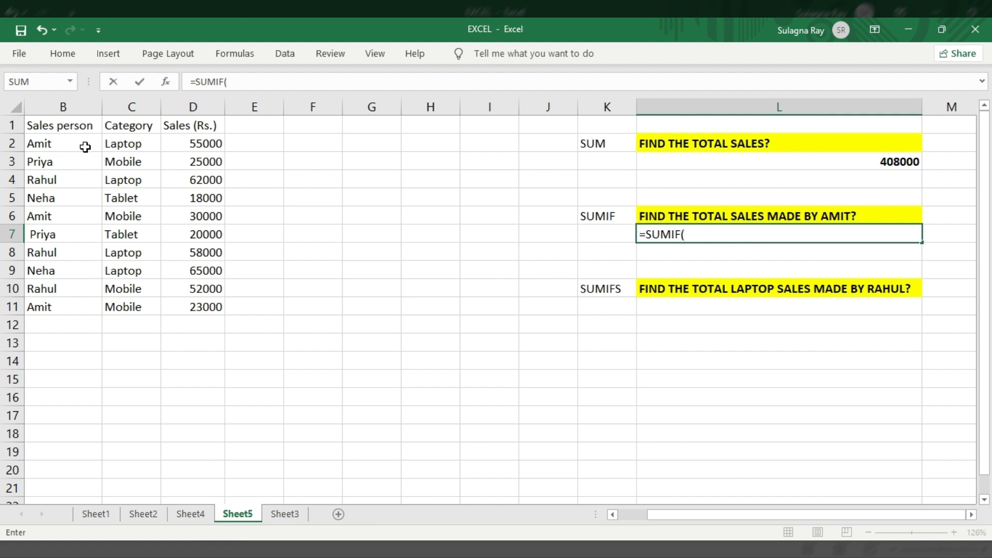
click(61, 145)
drag(61, 145, 62, 308)
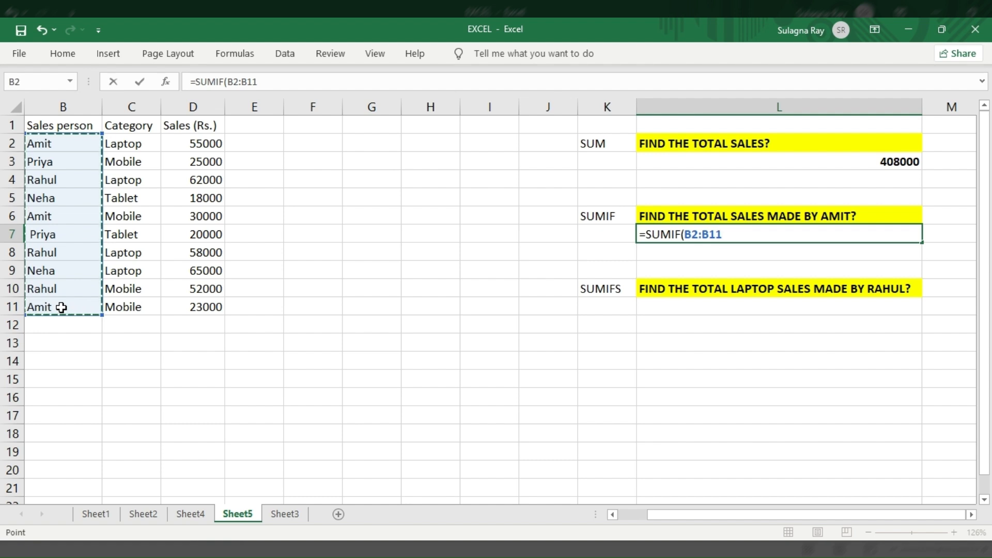
text(,)
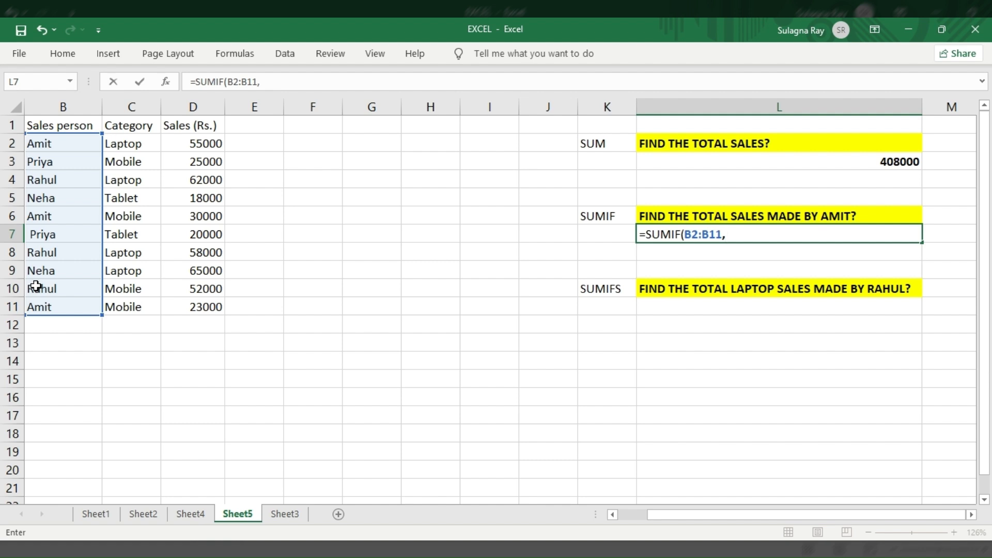
text("AMIT")
key(Left)
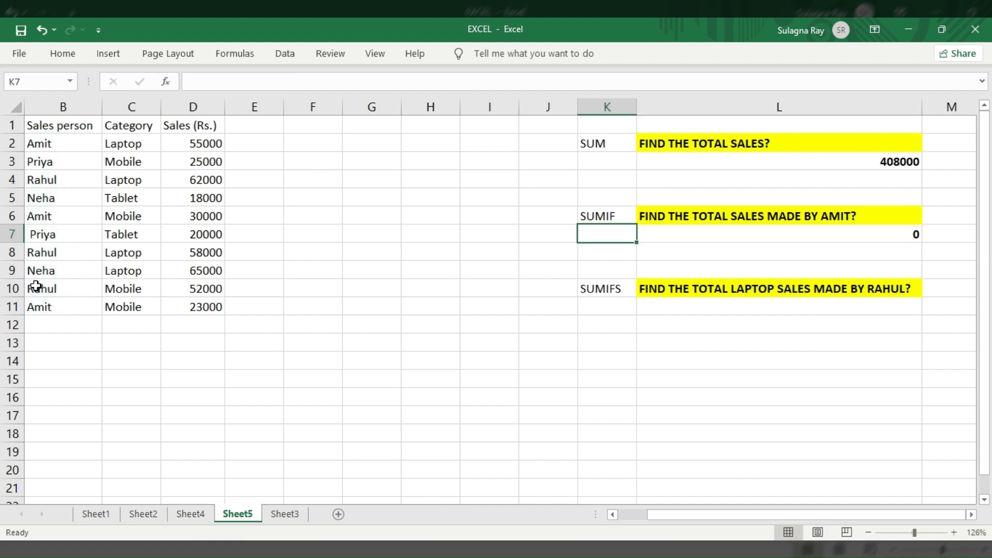
Edit the L7 formula to use criterion "Amit" and sum range D2:D11: =SUMIF(B2:B11,"Amit",D2:D11)
double_click(685, 234)
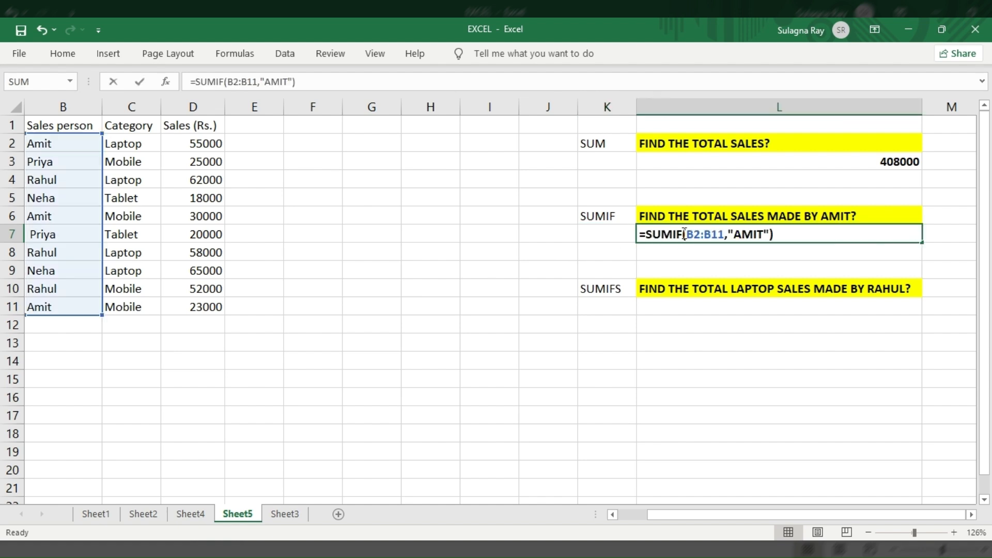
click(765, 235)
key(BackSpace)
key(BackSpace)
key(BackSpace)
key(BackSpace)
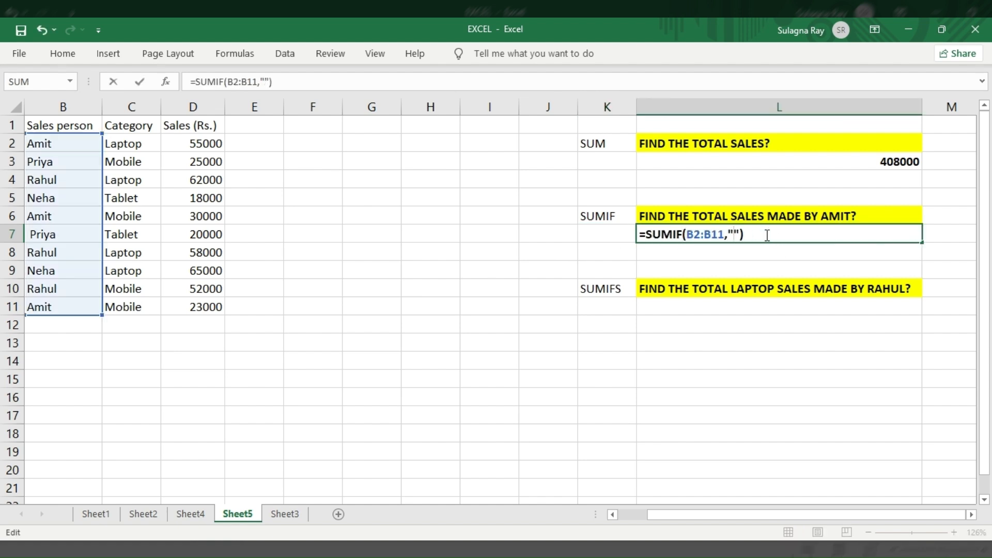
text(Amit",)
drag(206, 143, 208, 306)
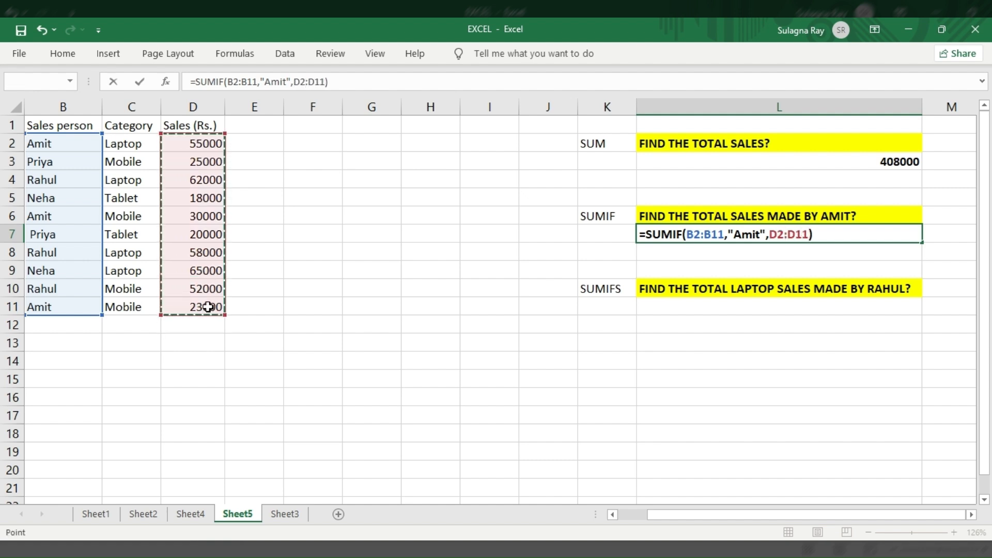
key(Return)
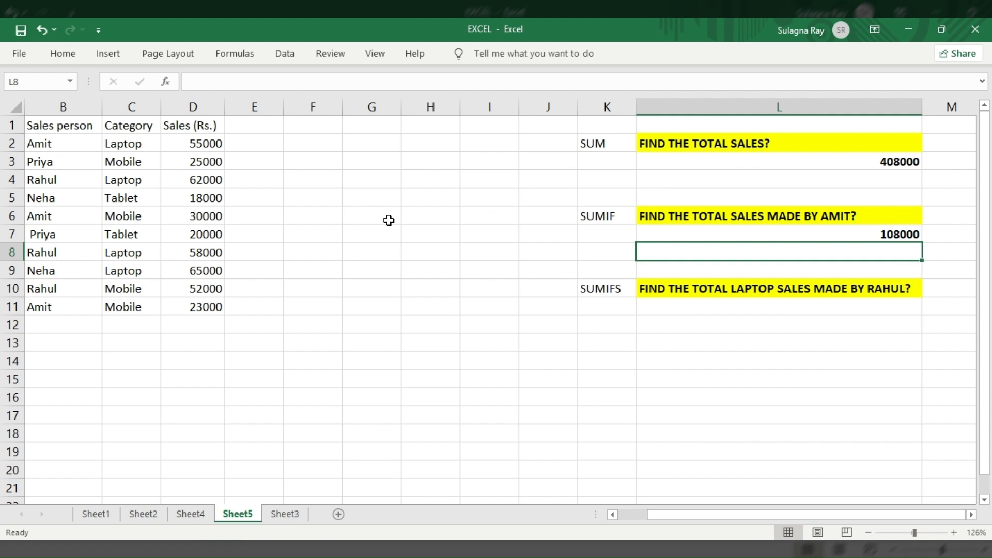
Add 55000+30000+23000 in E3 to check Amit's total manually
click(260, 163)
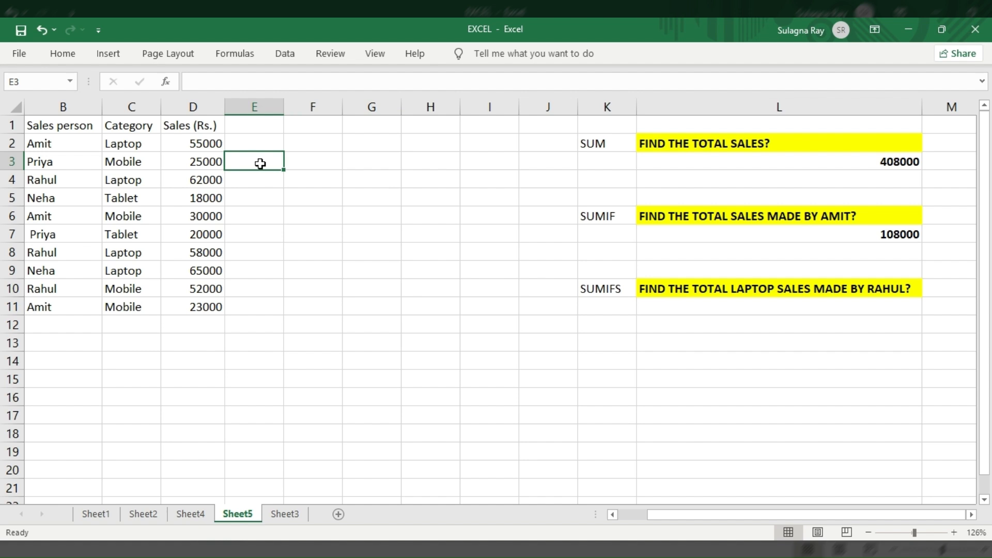
text(=)
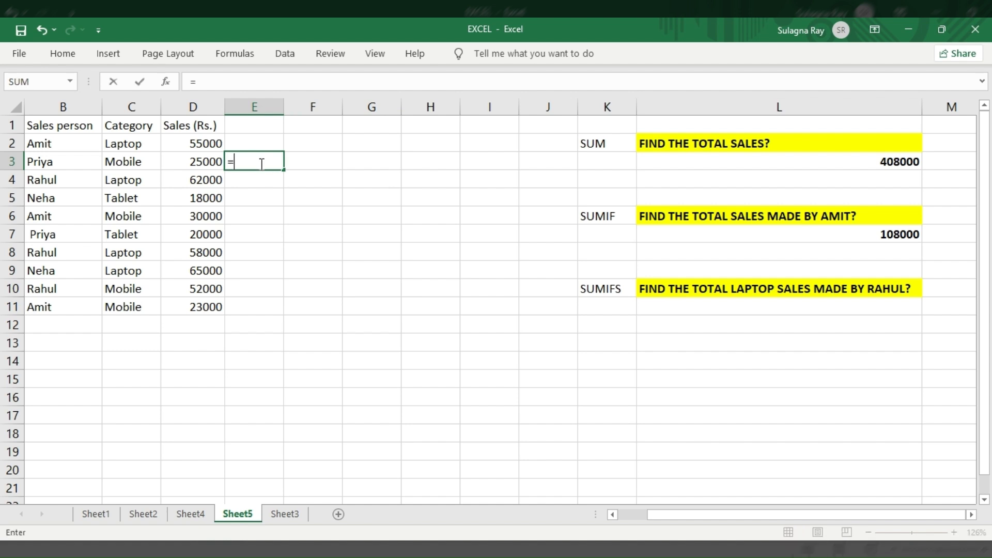
text(55000+30000)
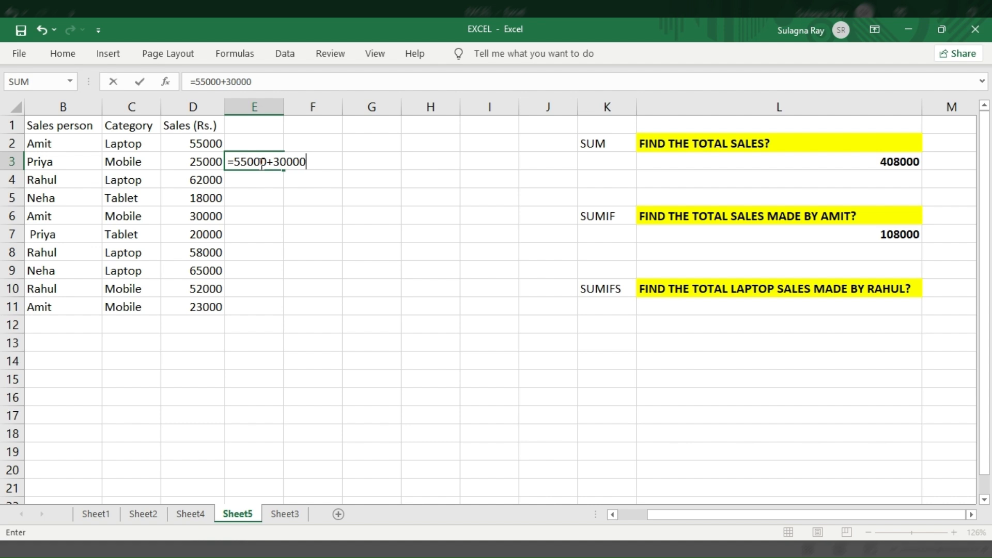
text(+23000)
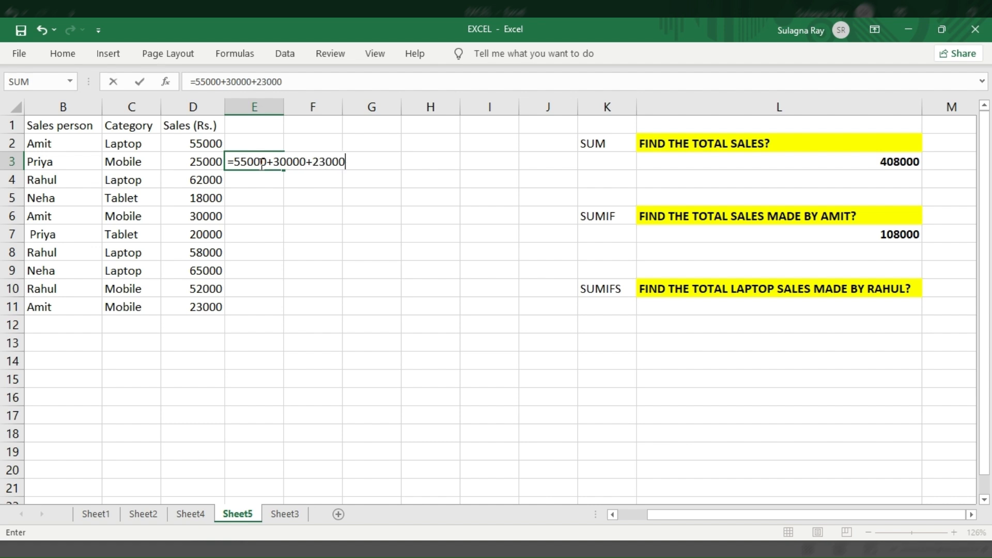
key(Return)
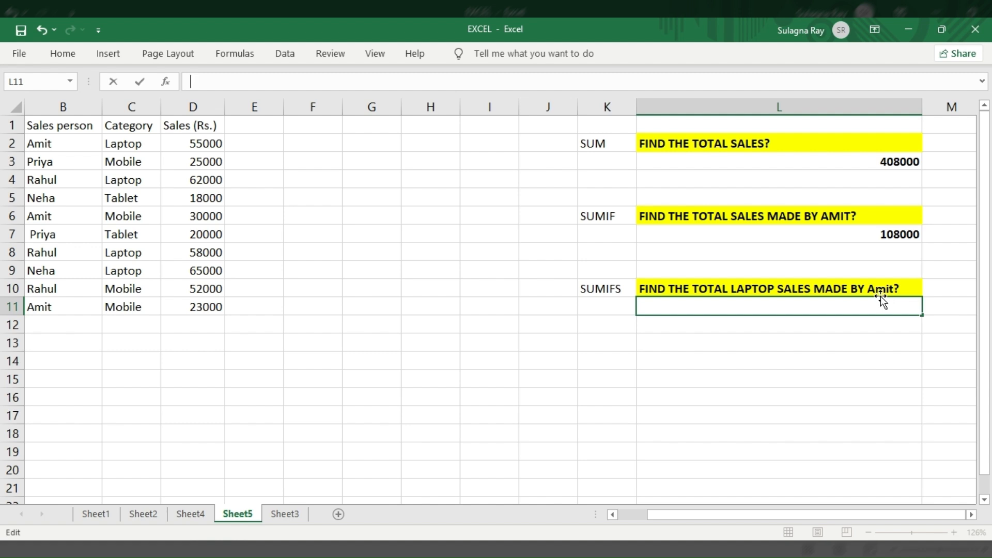
Start a SUMIFS formula in L11 summing D2:D11 where category C2:C11 is "Laptop"
text(=sumifs)
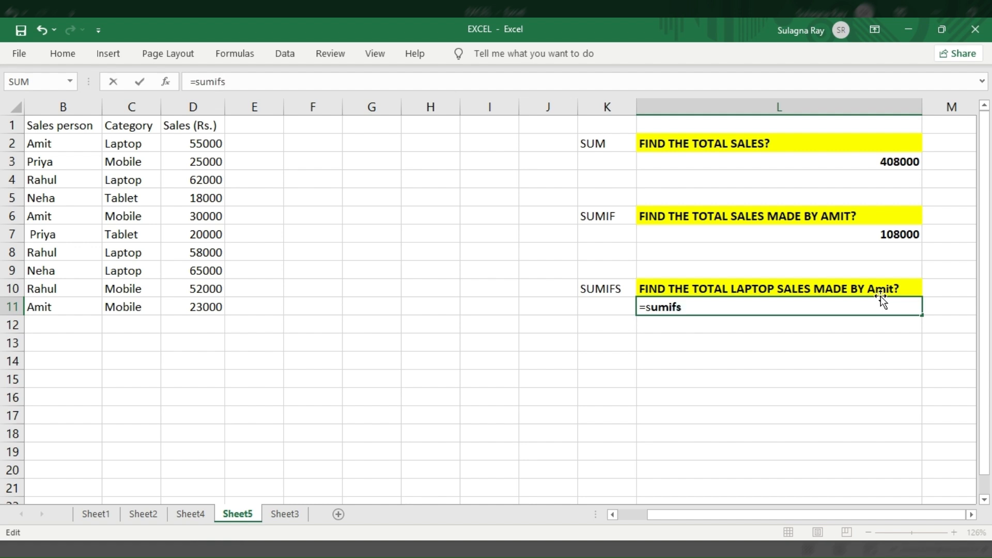
key(Tab)
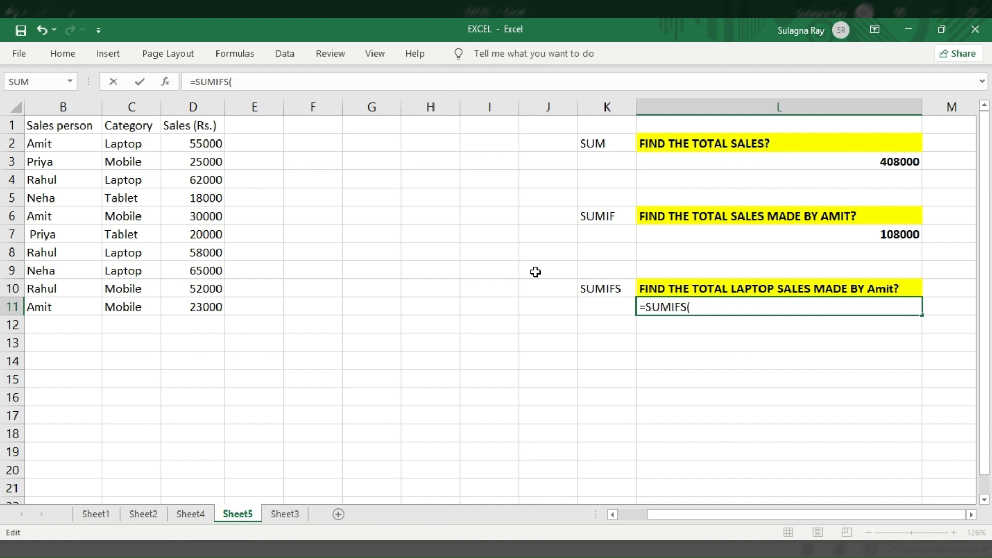
drag(191, 143, 198, 307)
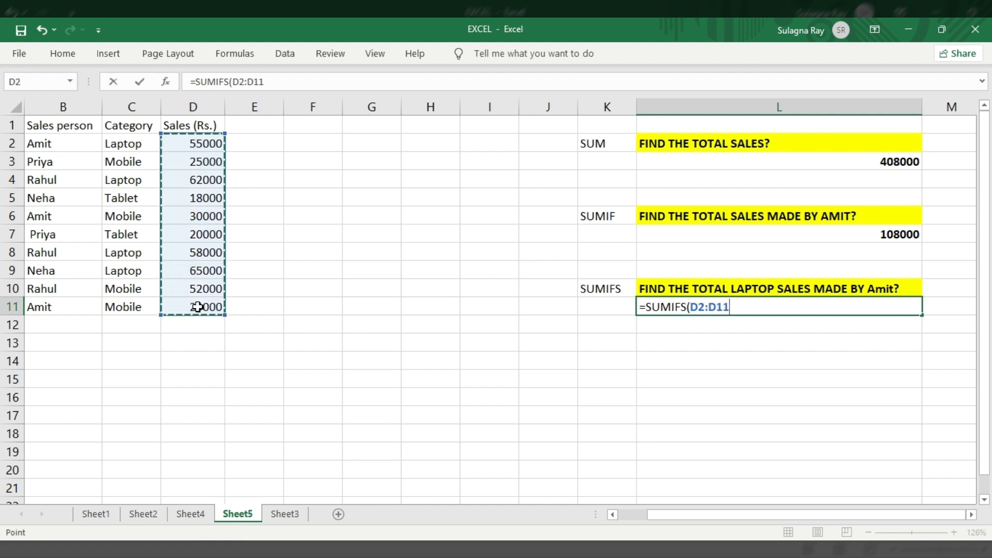
text(,)
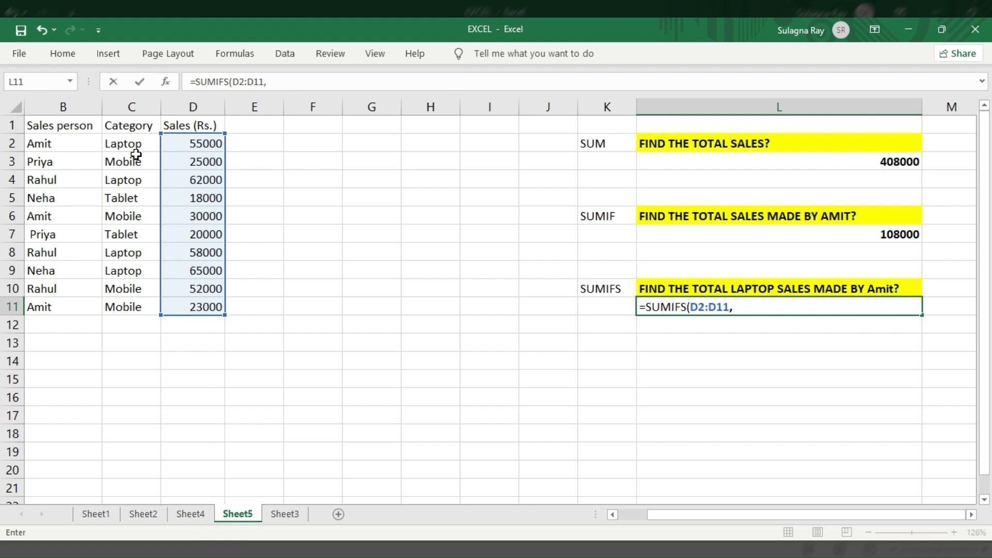
drag(136, 143, 127, 305)
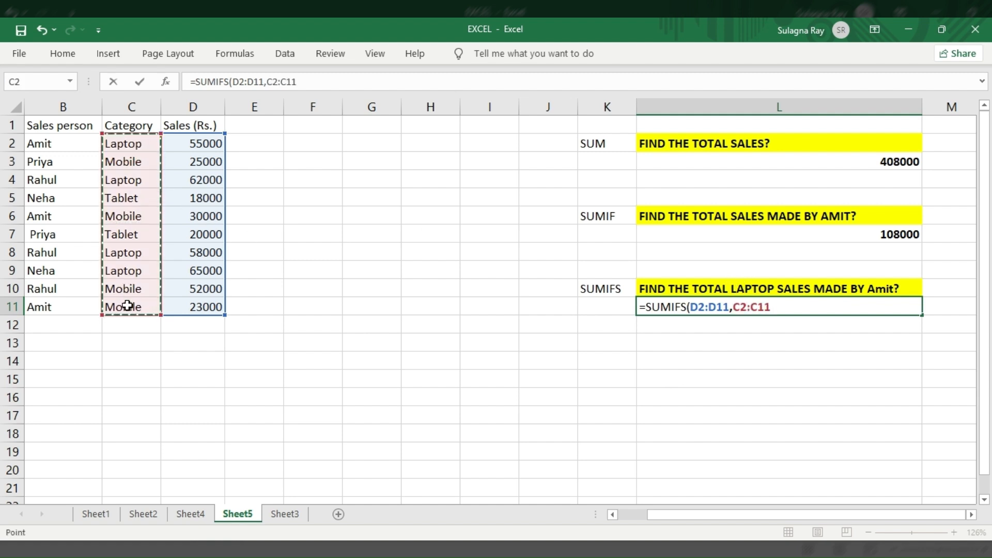
text(,")
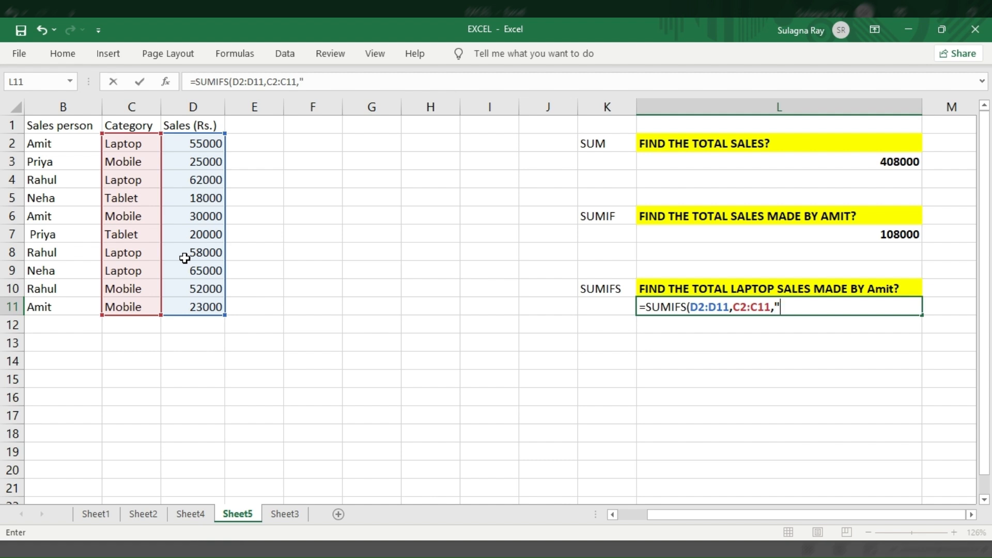
text(Laptop)
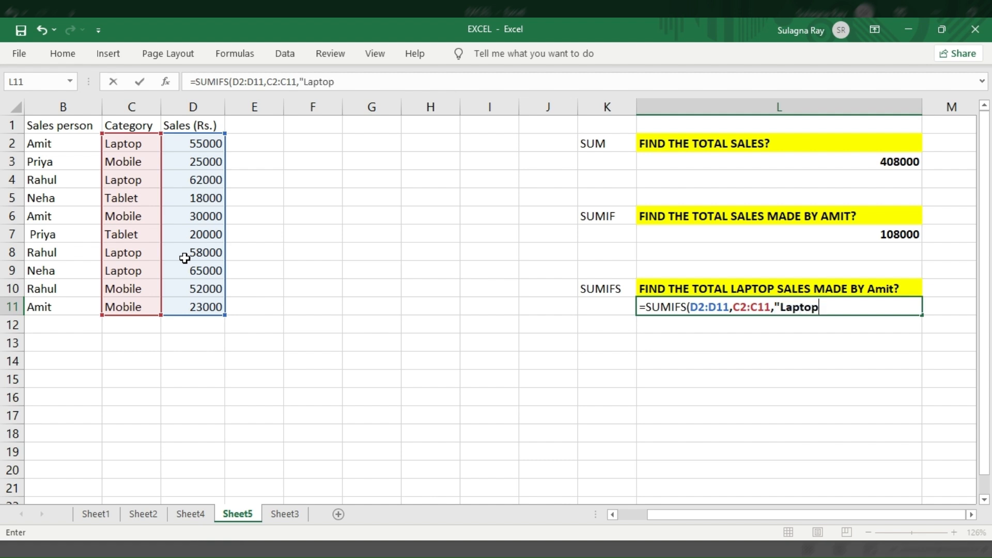
text(",)
Add the second criterion B2:B11 equals "Amit" and complete the SUMIFS formula
drag(50, 139, 60, 300)
text(,")
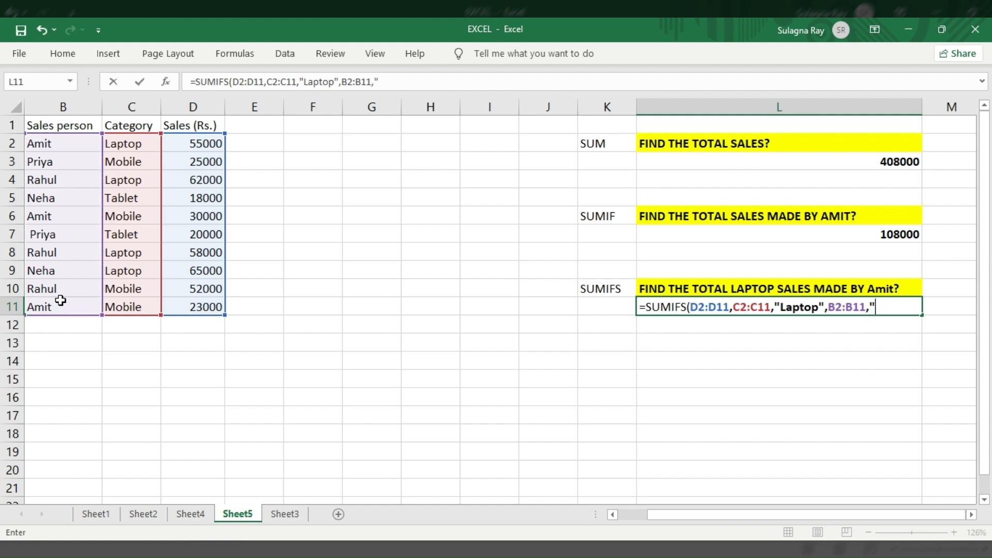
text(Amit"))
key(Return)
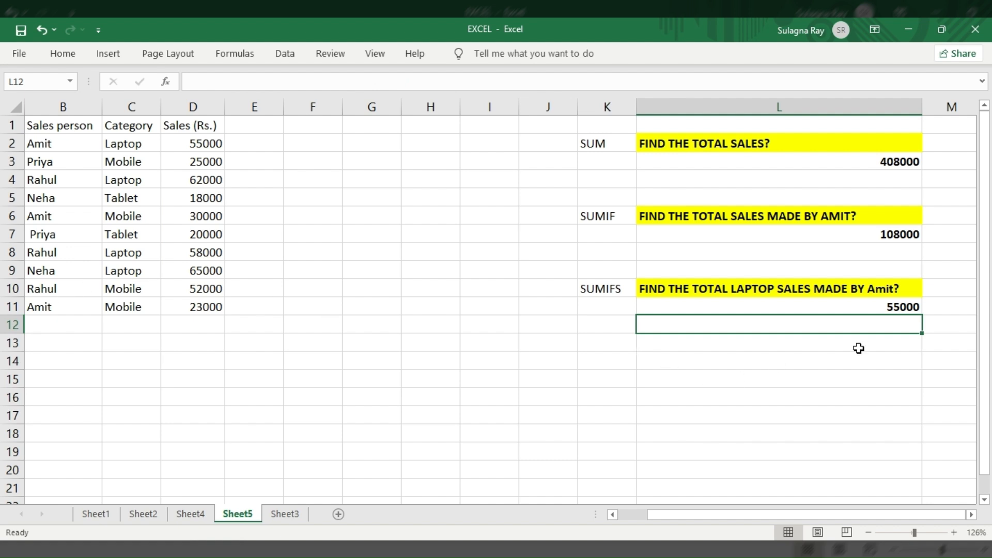
Select Amit's first order row B2:D2 to compare it with the SUMIFS result
scroll(179, 323, left, 2)
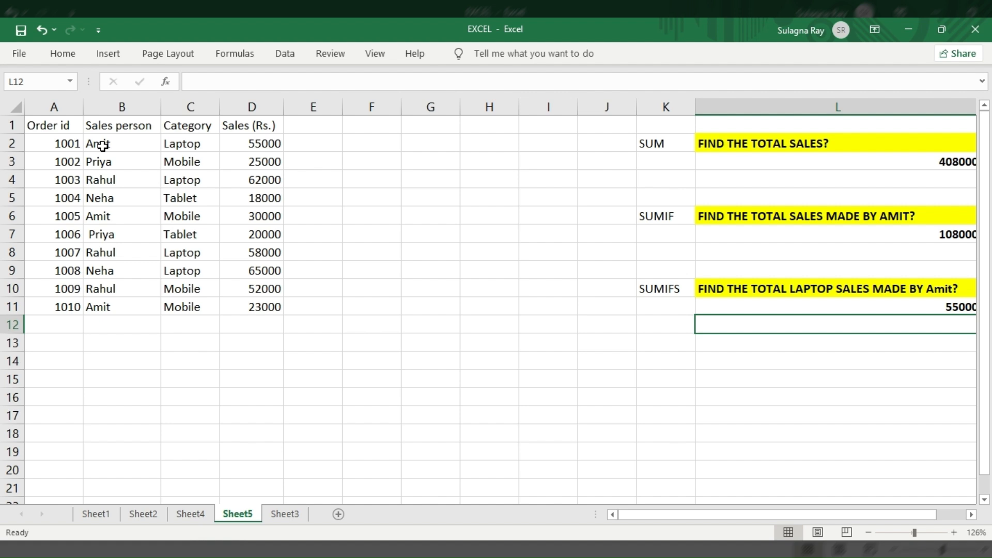
drag(102, 146, 245, 150)
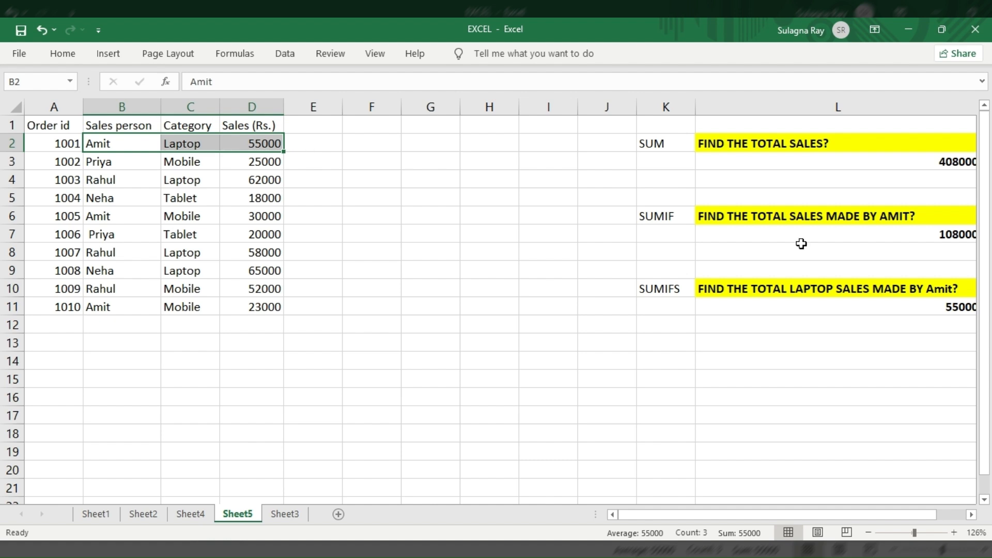
scroll(801, 243, right, 2)
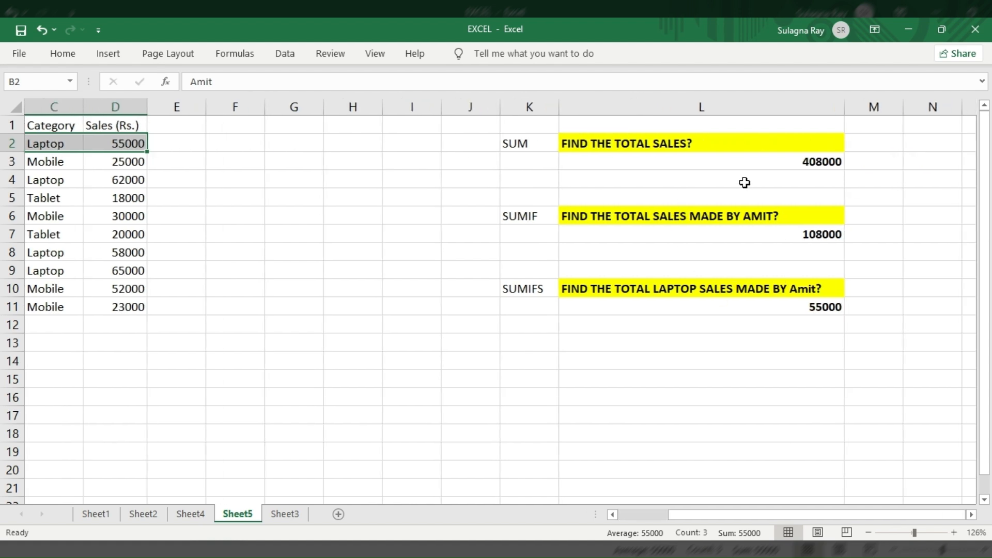